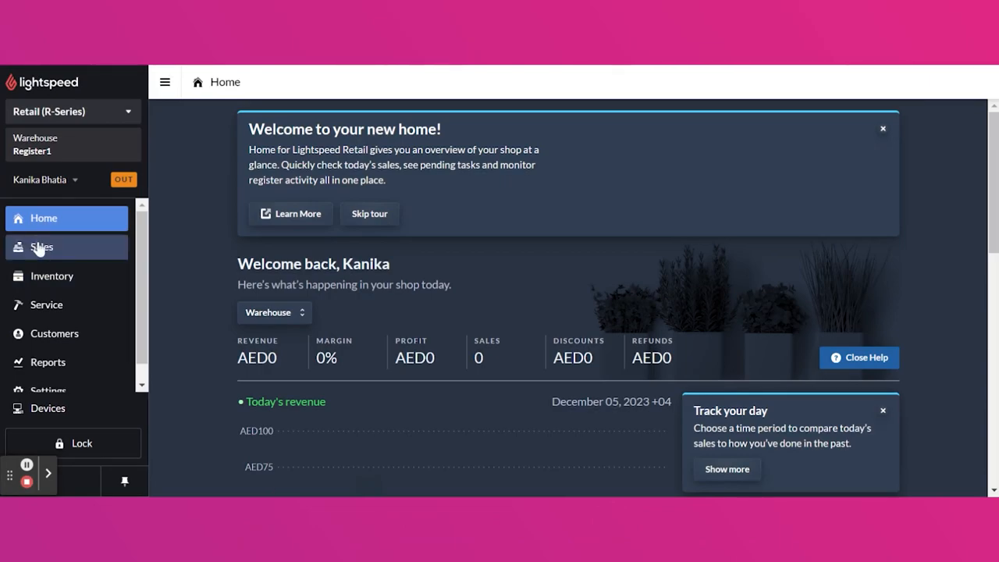
Start a new sale from the register and attach the customer Srujana.
{"action": "left_click", "coordinate": [39, 247]}
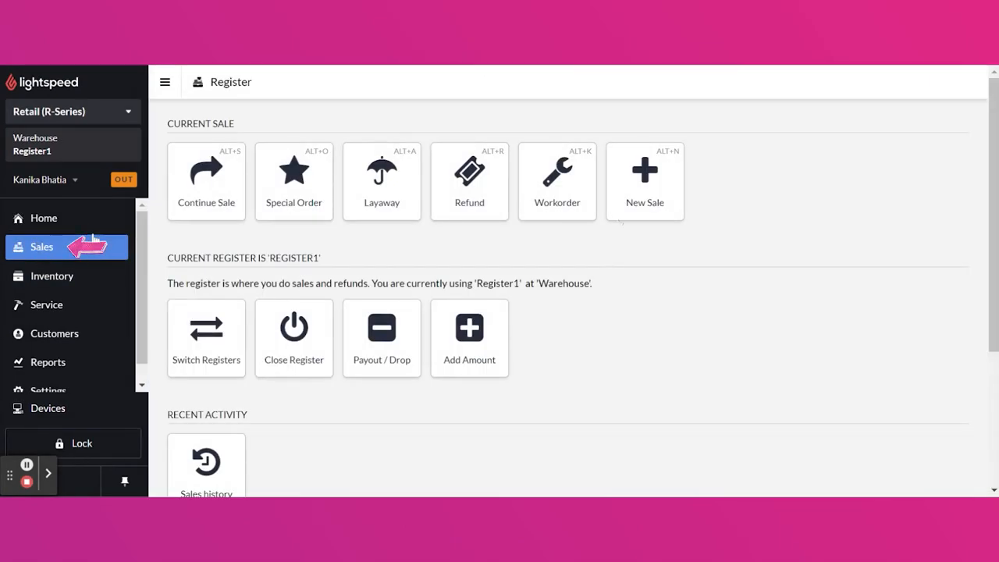
{"action": "left_click", "coordinate": [625, 209]}
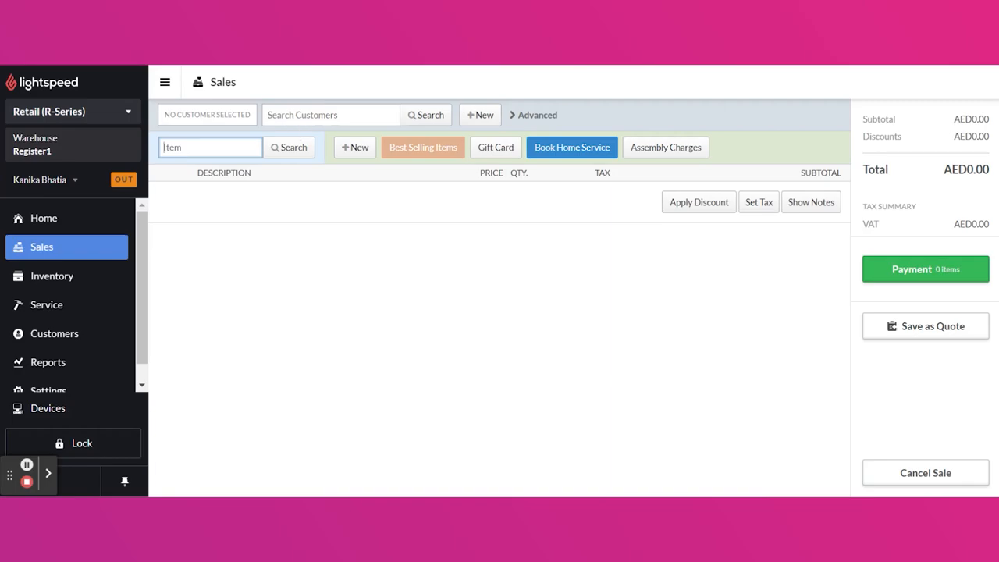
{"action": "left_click", "coordinate": [320, 115]}
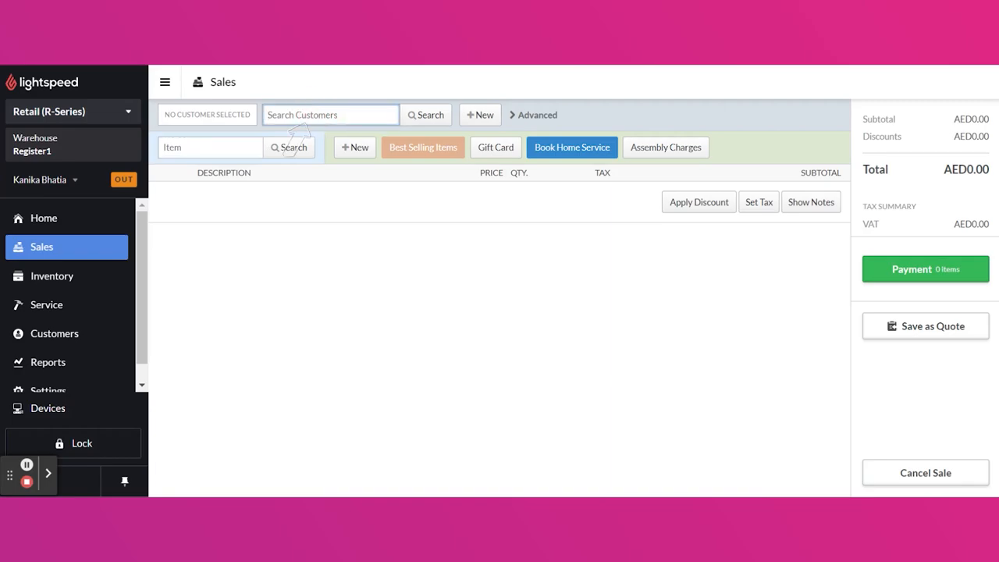
{"action": "type", "text": "Srujana"}
{"action": "key", "text": "Return"}
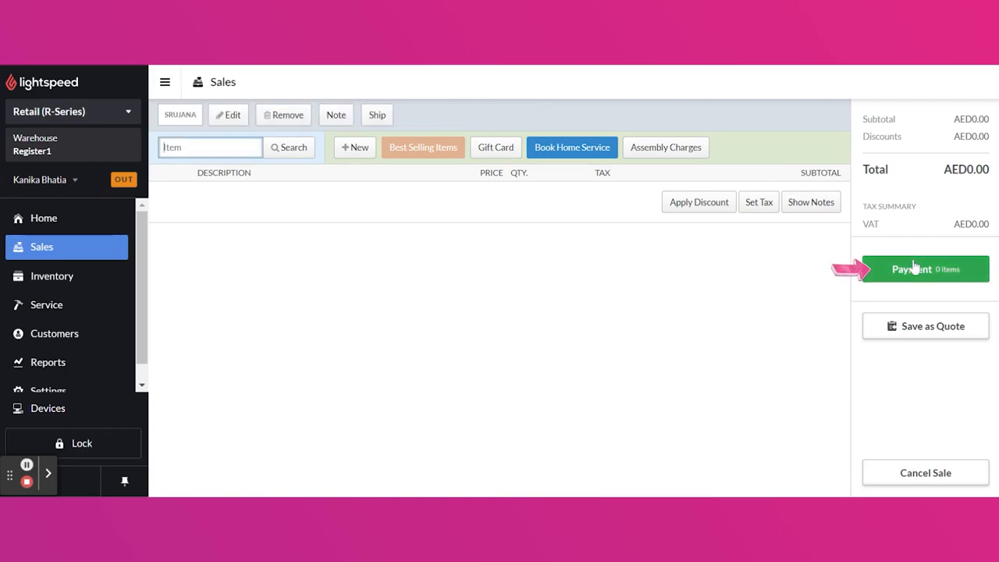
Go to the payment screen for Srujana's empty sale #1733.
{"action": "left_click", "coordinate": [917, 275]}
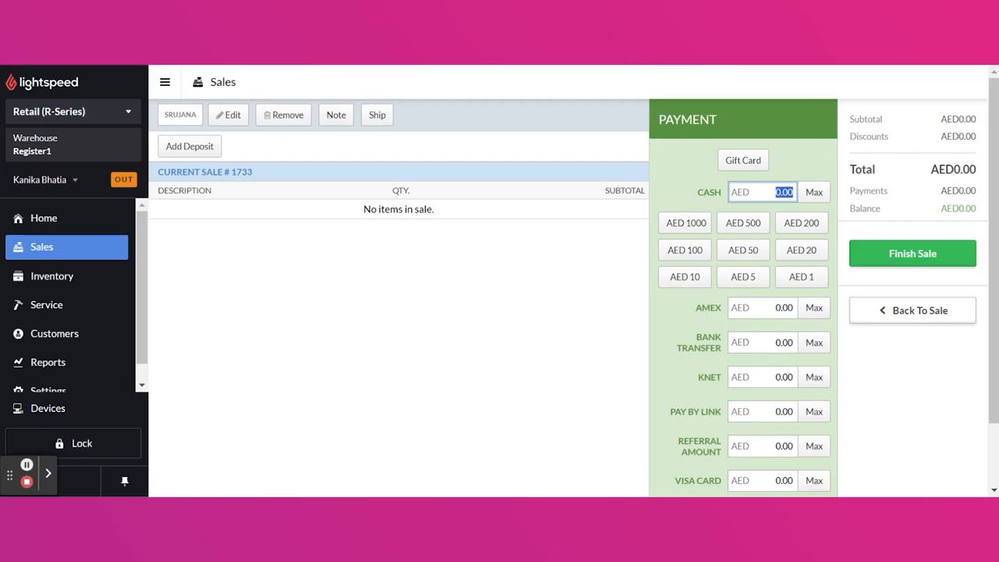
Add a AED200 account deposit for Srujana, pay it fully in cash, and finish sale #1733.
{"action": "left_click", "coordinate": [184, 147]}
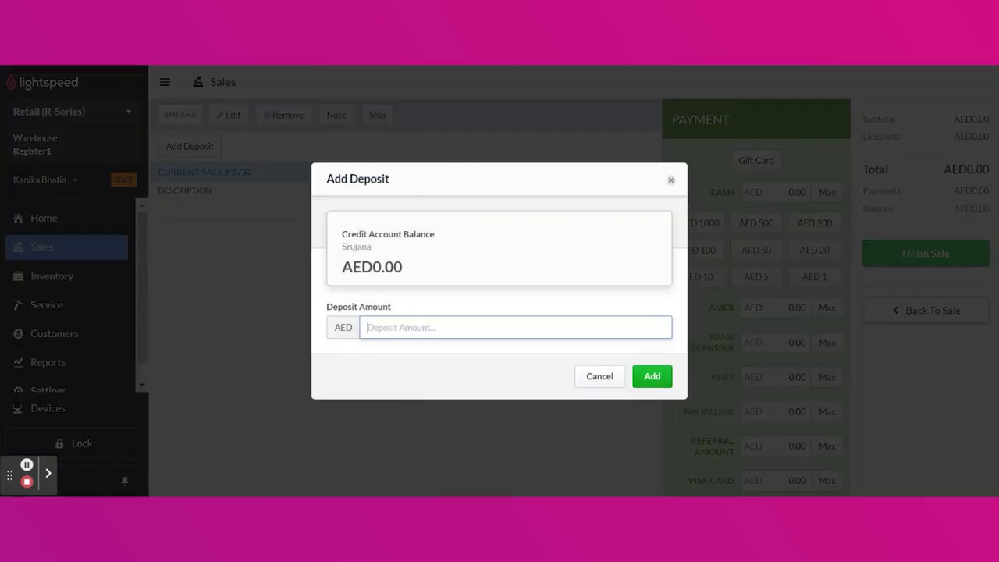
{"action": "left_click", "coordinate": [406, 327]}
{"action": "type", "text": "200"}
{"action": "left_click", "coordinate": [651, 375]}
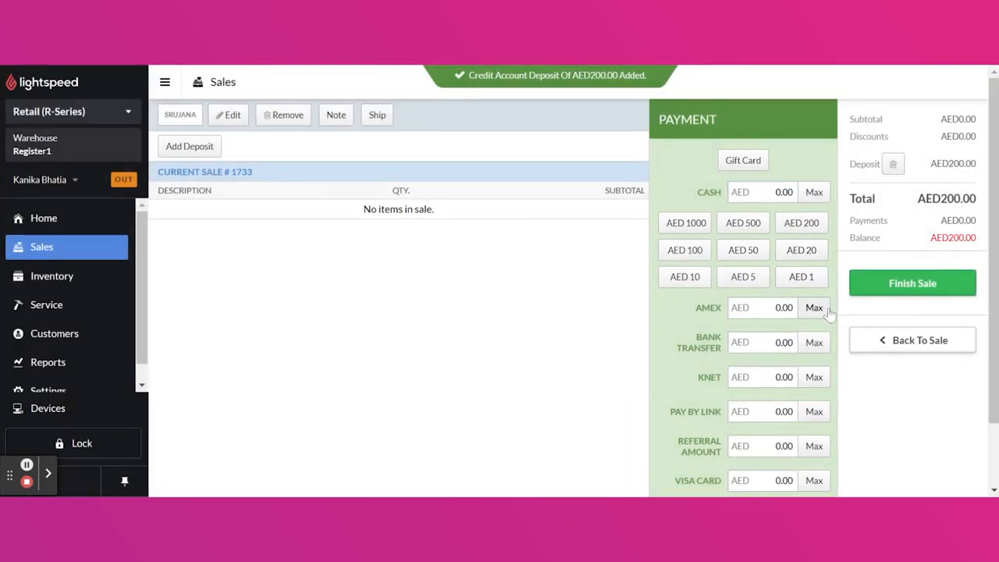
{"action": "left_click", "coordinate": [814, 192]}
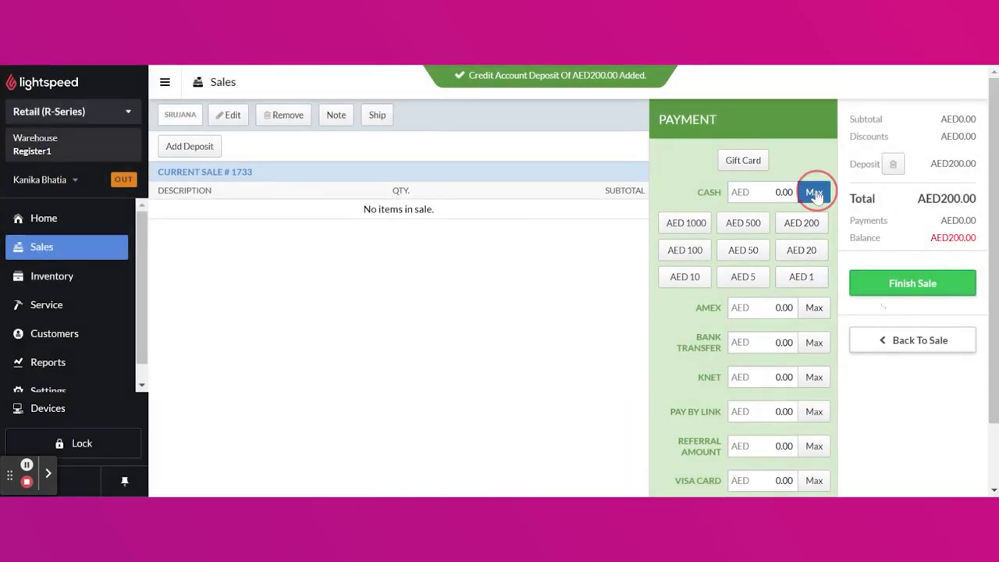
{"action": "left_click", "coordinate": [912, 283]}
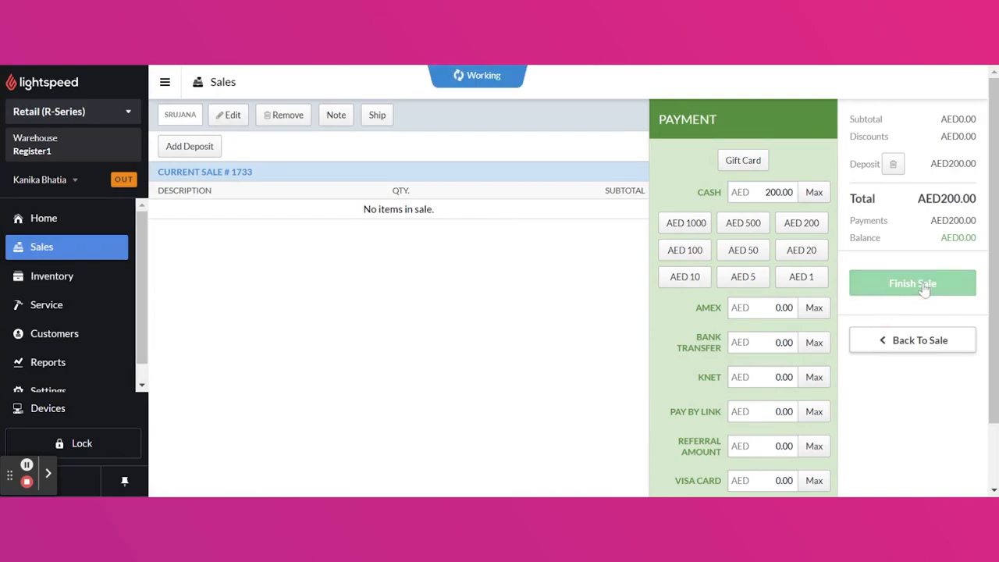
Check Srujana's Account tab shows AED 200.00 on deposit, then return to Sales.
{"action": "left_click", "coordinate": [529, 468]}
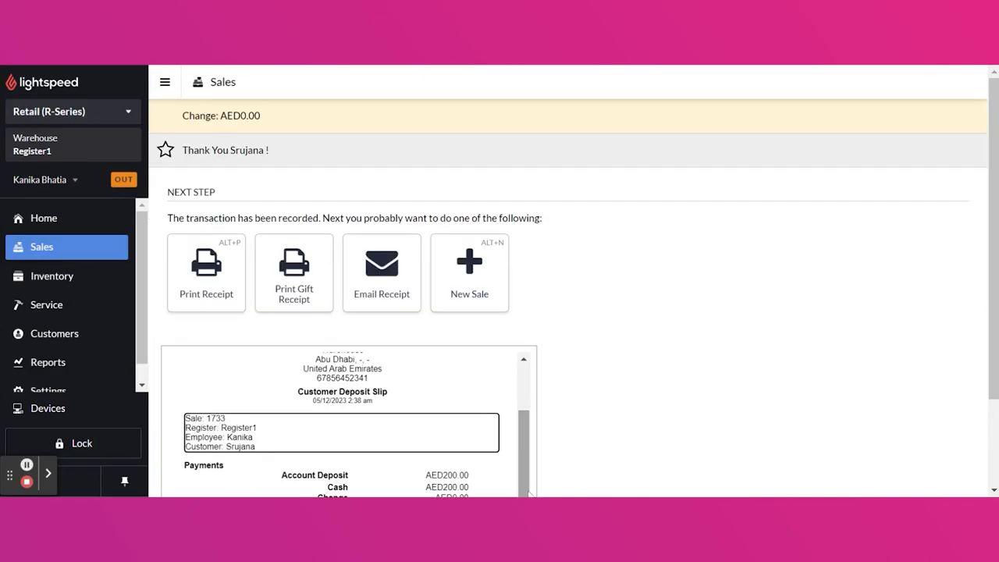
{"action": "scroll", "coordinate": [528, 450], "scroll_direction": "down", "scroll_amount": 3}
{"action": "scroll", "coordinate": [528, 451], "scroll_direction": "down", "scroll_amount": 3}
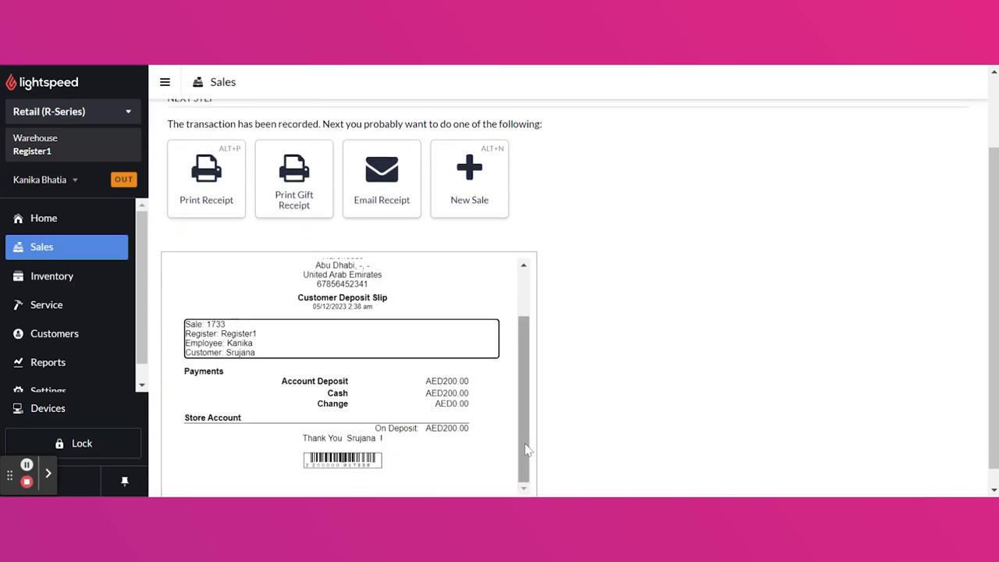
{"action": "left_click", "coordinate": [54, 333]}
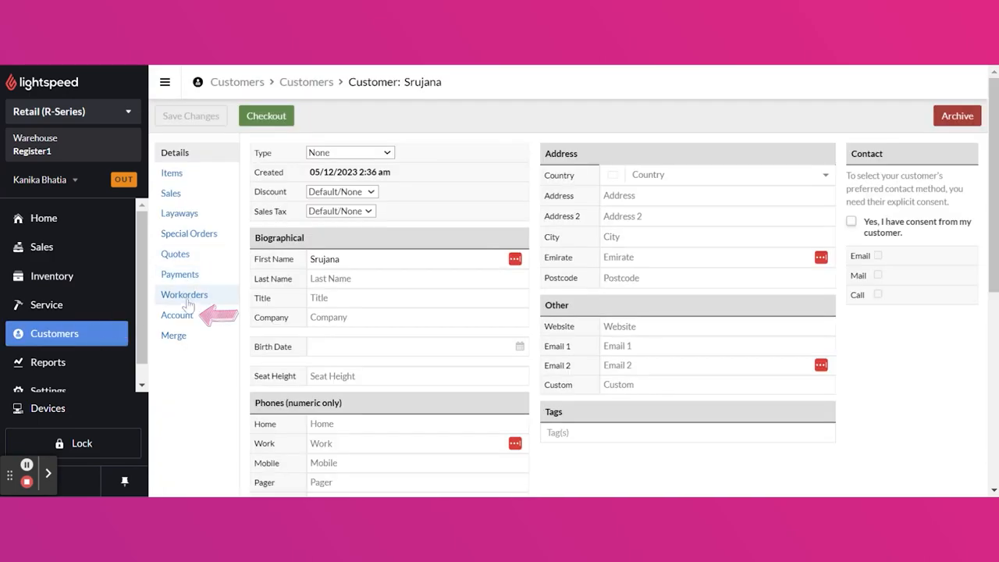
{"action": "left_click", "coordinate": [178, 315]}
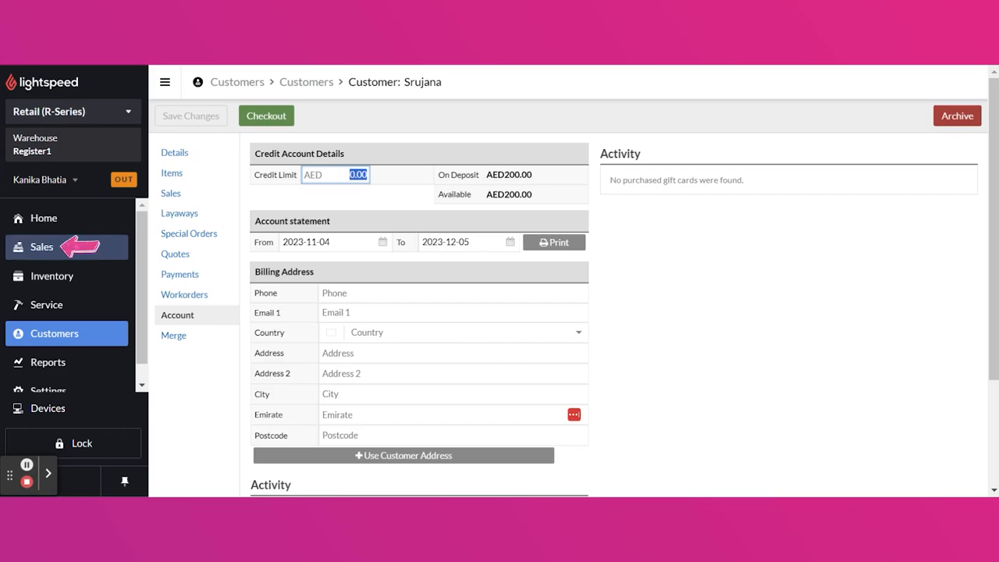
{"action": "left_click", "coordinate": [41, 247]}
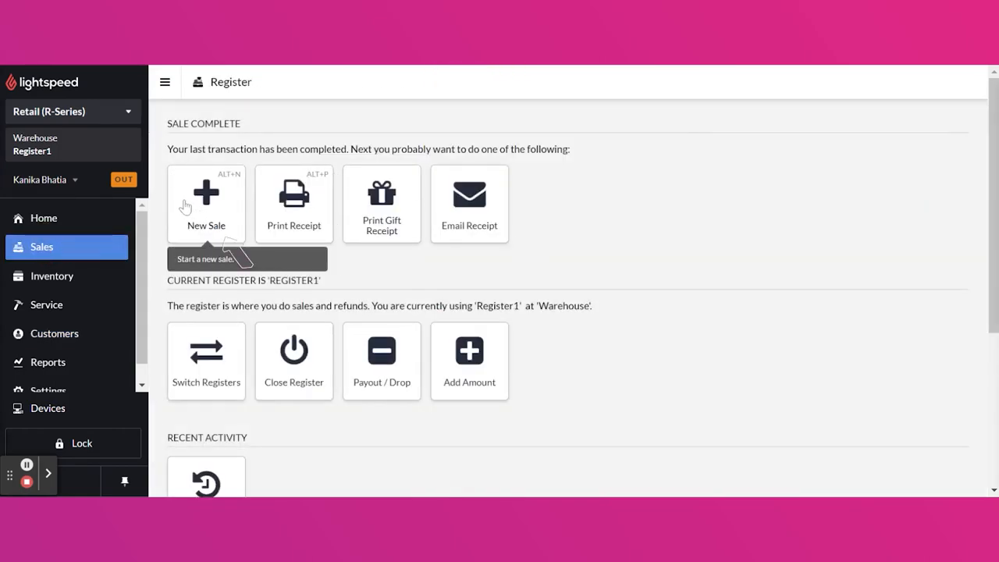
Start new sale #1734 for Srujana, go to payment, and view the Refund Deposit form.
{"action": "left_click", "coordinate": [201, 211]}
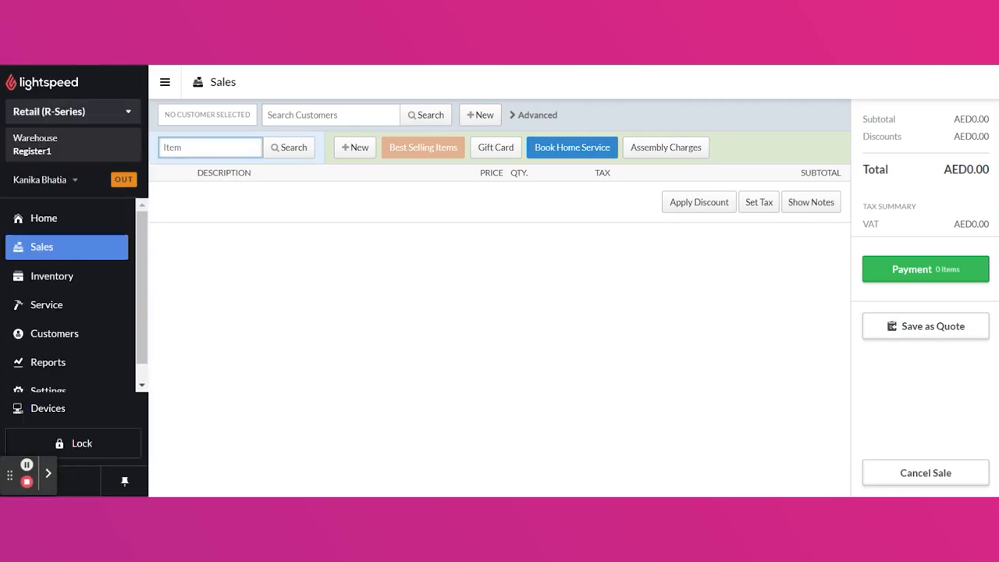
{"action": "left_click", "coordinate": [359, 114]}
{"action": "type", "text": "Sruj"}
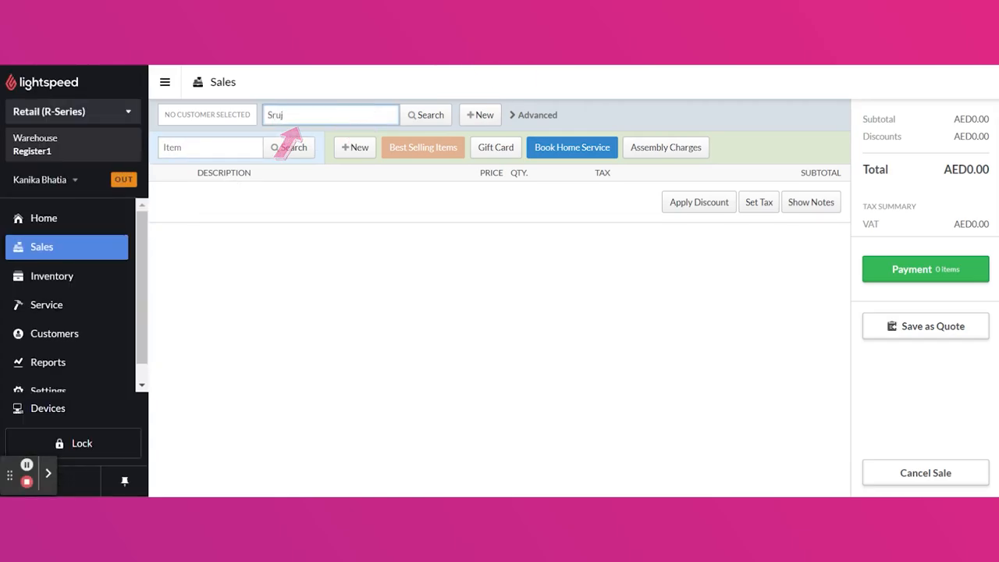
{"action": "type", "text": "ana"}
{"action": "key", "text": "Return"}
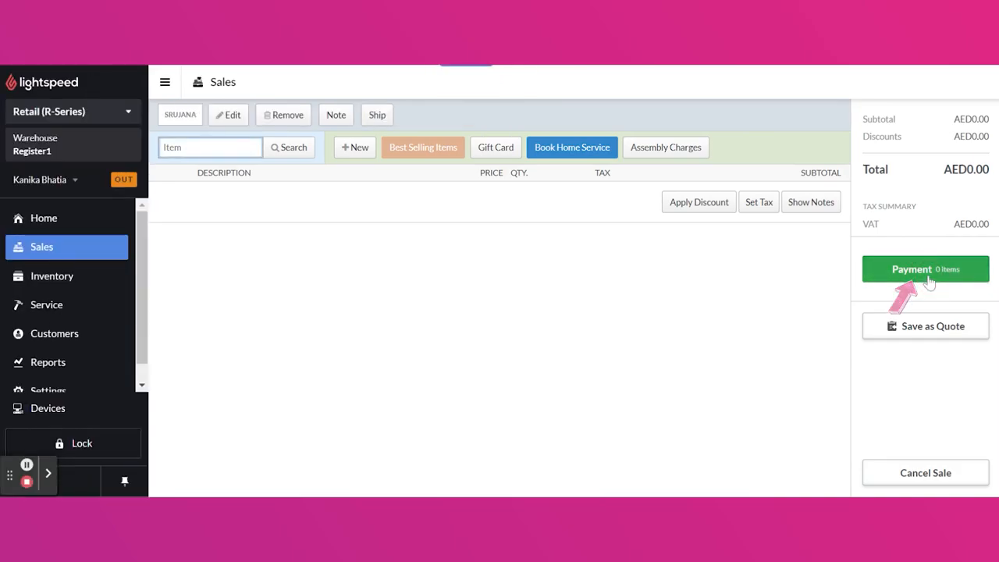
{"action": "left_click", "coordinate": [925, 270]}
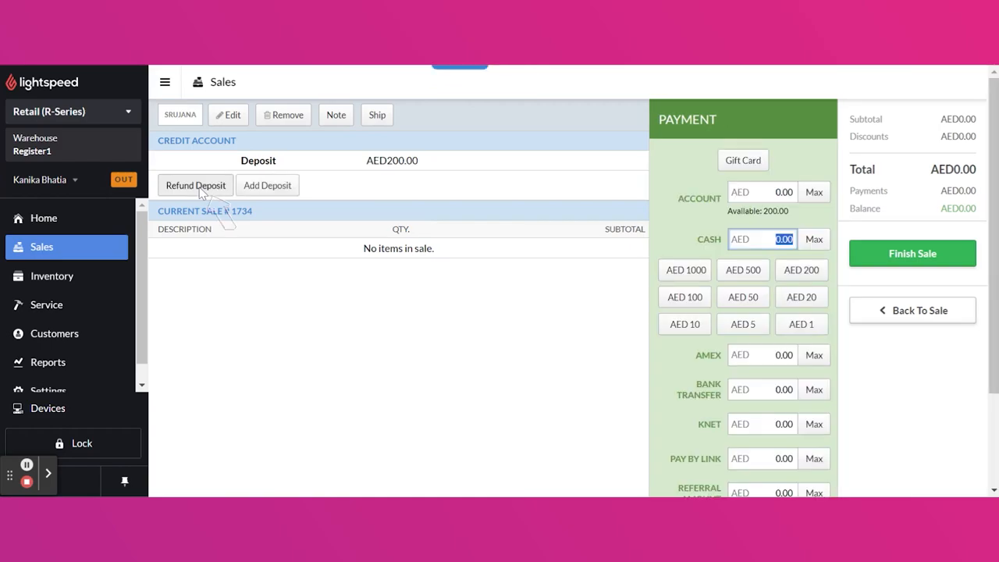
{"action": "left_click", "coordinate": [196, 185]}
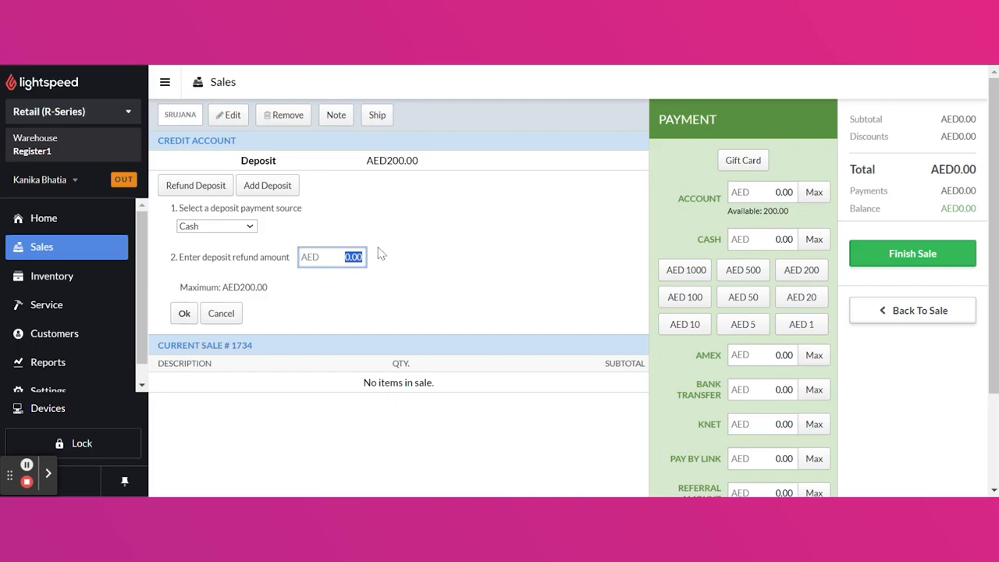
Cancel the refund form, add the LAPTOP SLEEVE 13" CHERRY RED, charge AED200 to her account, and finish the sale.
{"action": "left_click", "coordinate": [220, 313]}
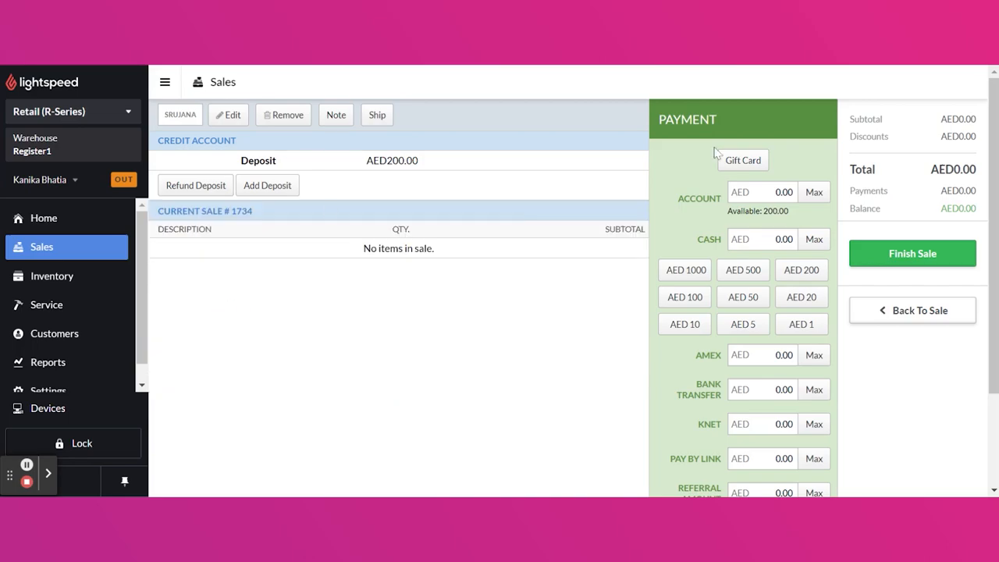
{"action": "left_click", "coordinate": [912, 310]}
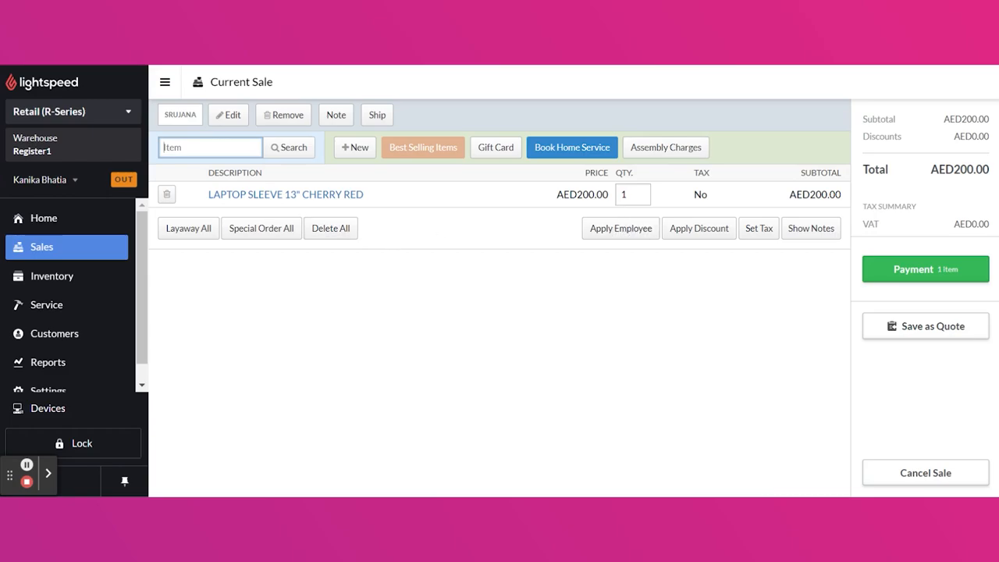
{"action": "left_click", "coordinate": [909, 270]}
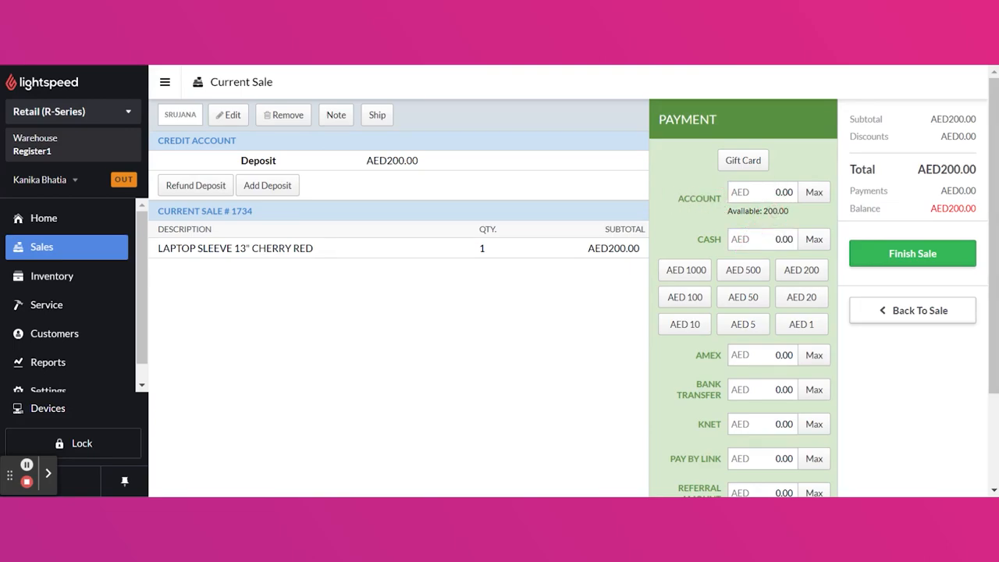
{"action": "left_click", "coordinate": [813, 192]}
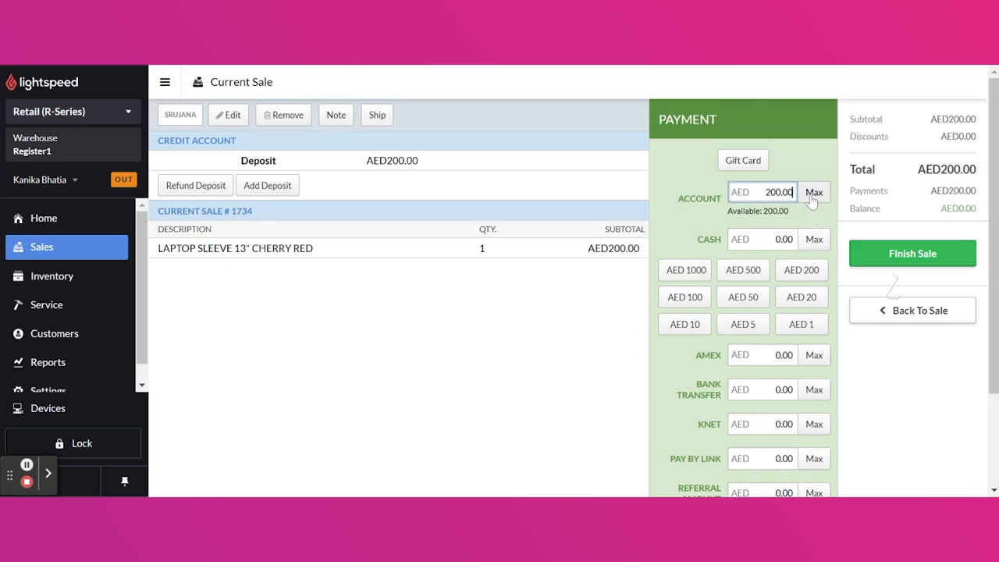
{"action": "left_click", "coordinate": [886, 256]}
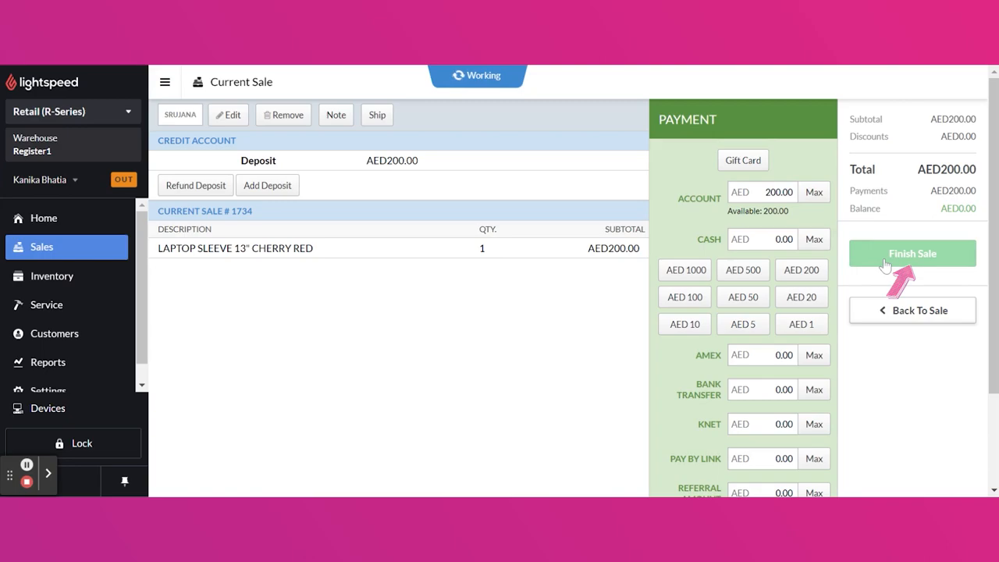